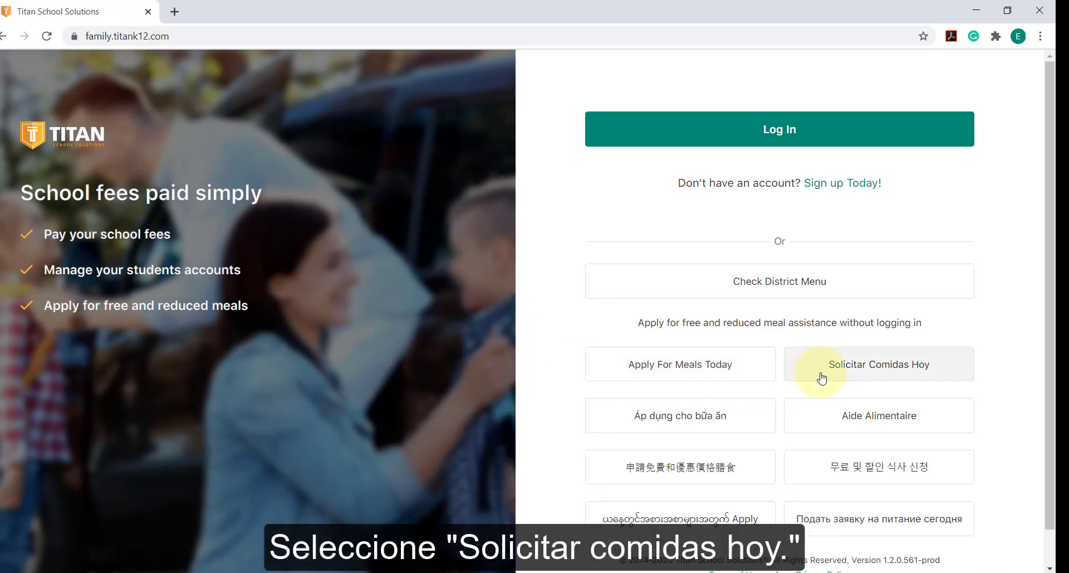
Step: Start an English meal application without logging in and select Santa Rosa City Schools (Santa Rosa, California) as the district
{"action": "left_click", "coordinate": [757, 365]}
{"action": "left_click", "coordinate": [600, 318]}
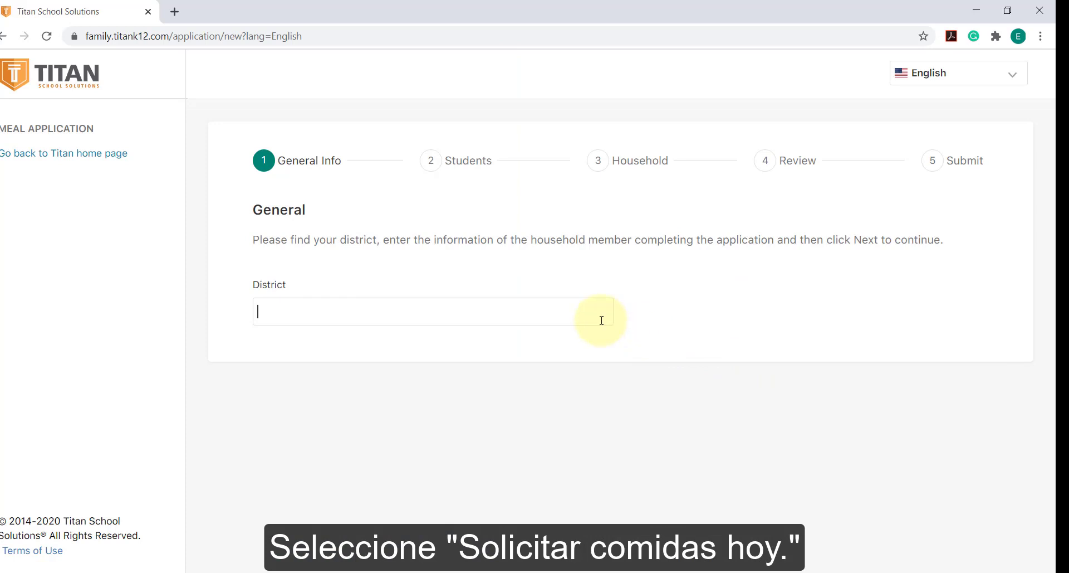
{"action": "type", "text": "sa"}
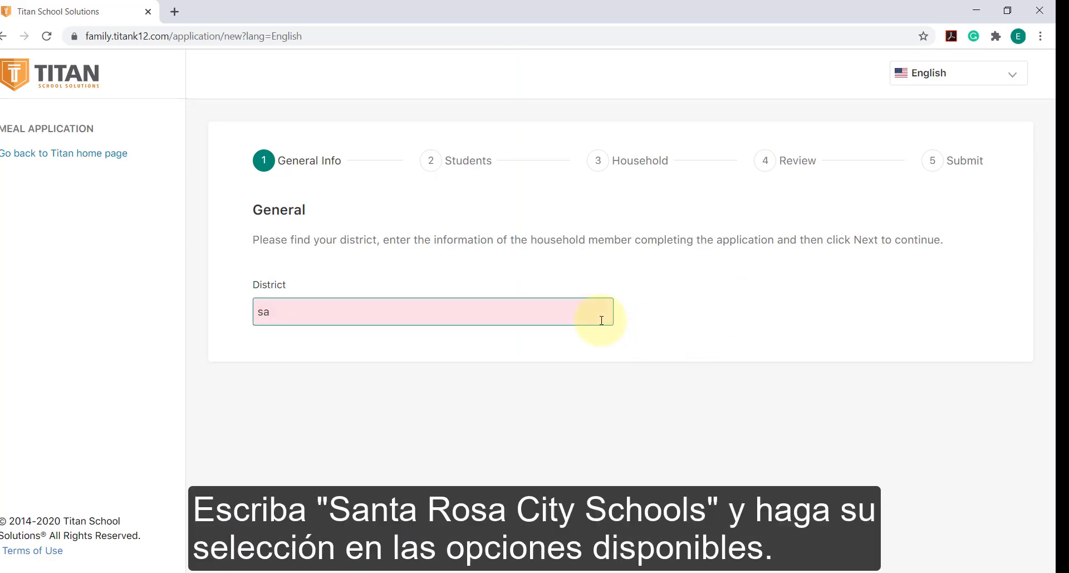
{"action": "type", "text": "nta"}
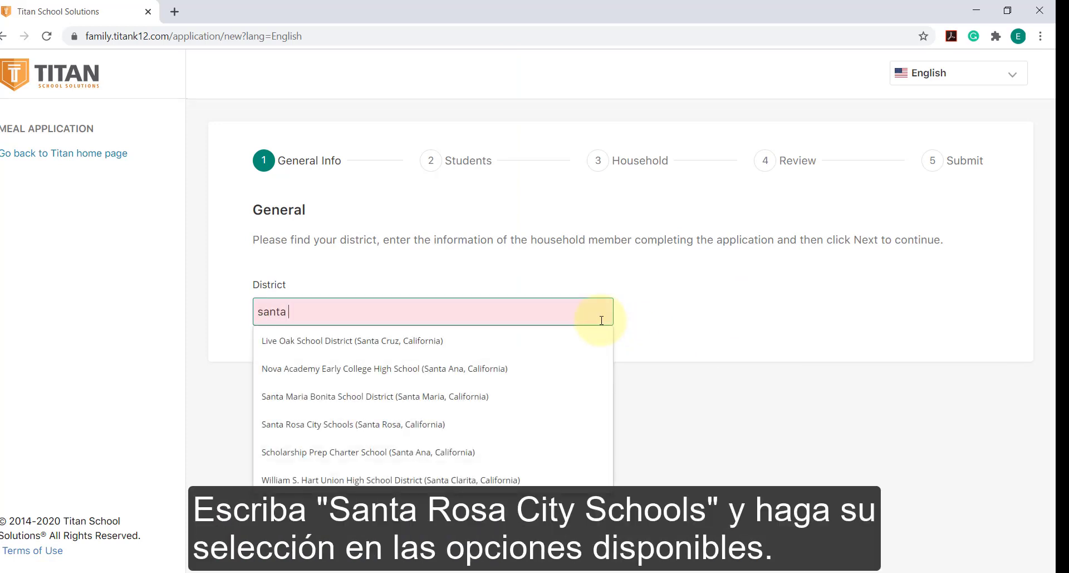
{"action": "type", "text": " rosa"}
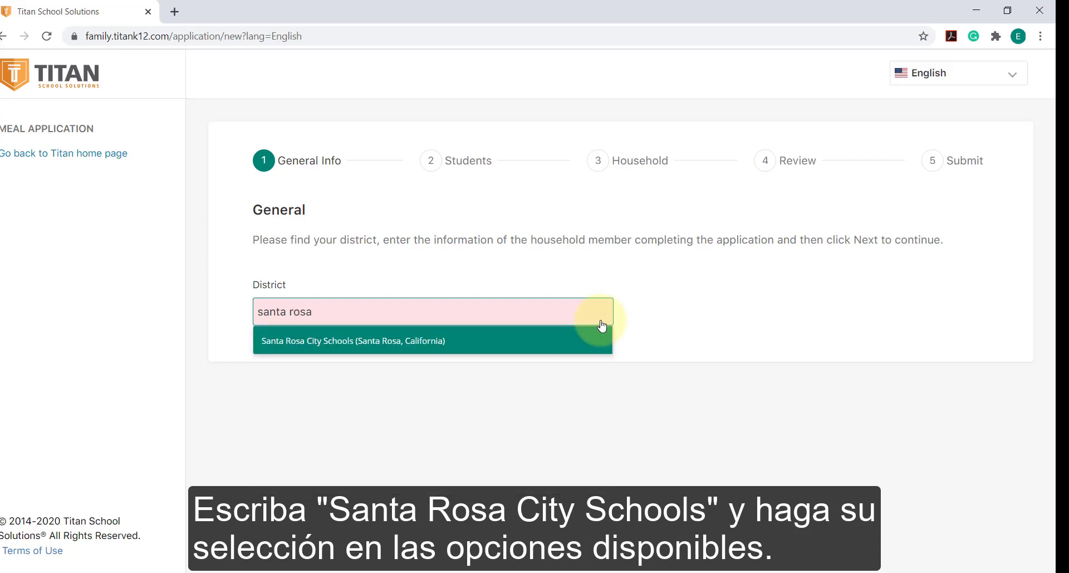
{"action": "left_click", "coordinate": [586, 342]}
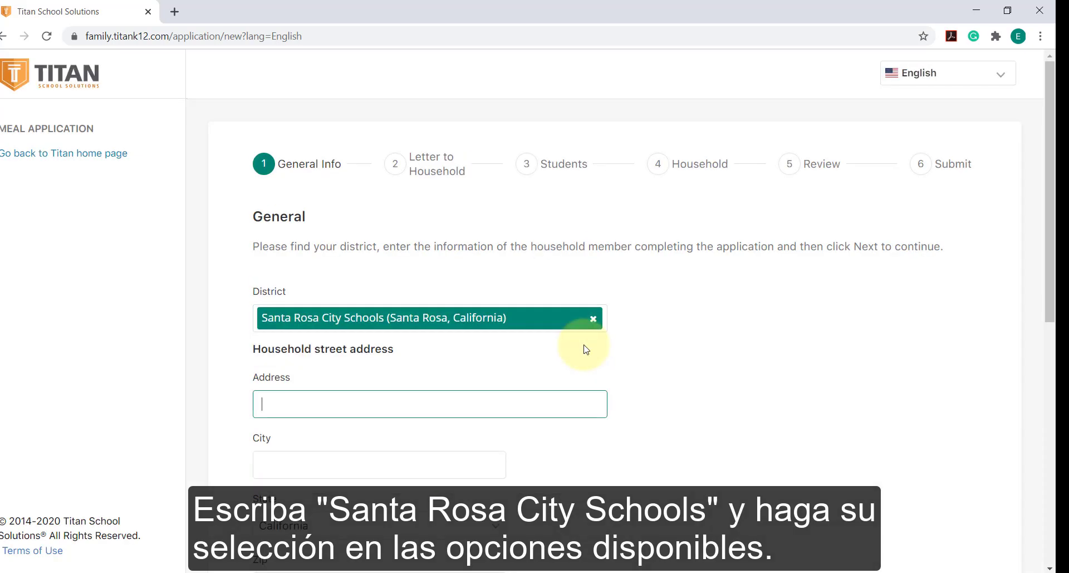
Step: Look over the contact fields and assistance program options, leave them blank, and continue to the Letter to Household
{"action": "scroll", "coordinate": [585, 349], "scroll_direction": "down", "scroll_amount": 4}
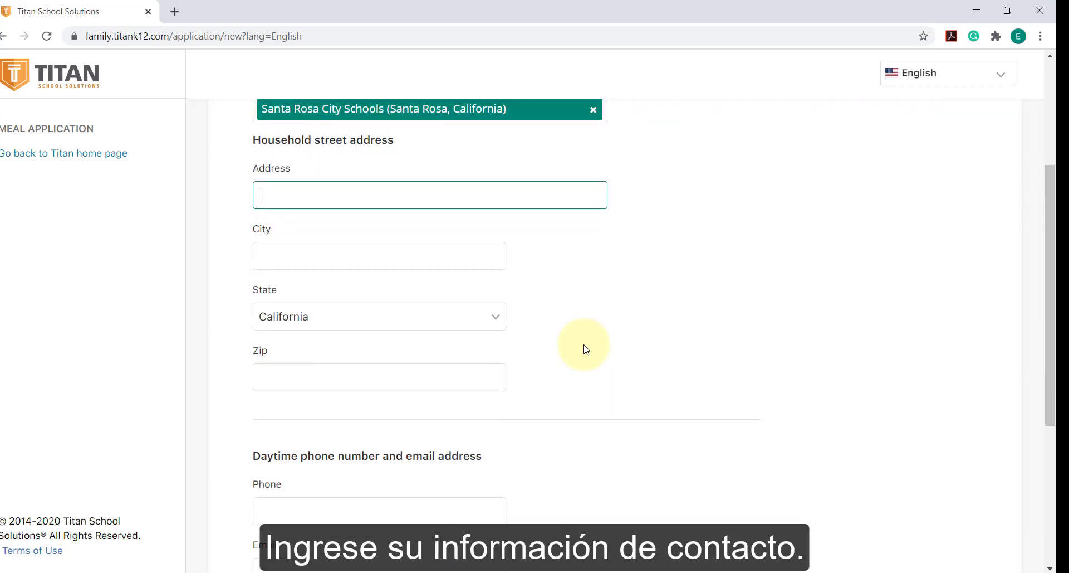
{"action": "scroll", "coordinate": [586, 350], "scroll_direction": "down", "scroll_amount": 5}
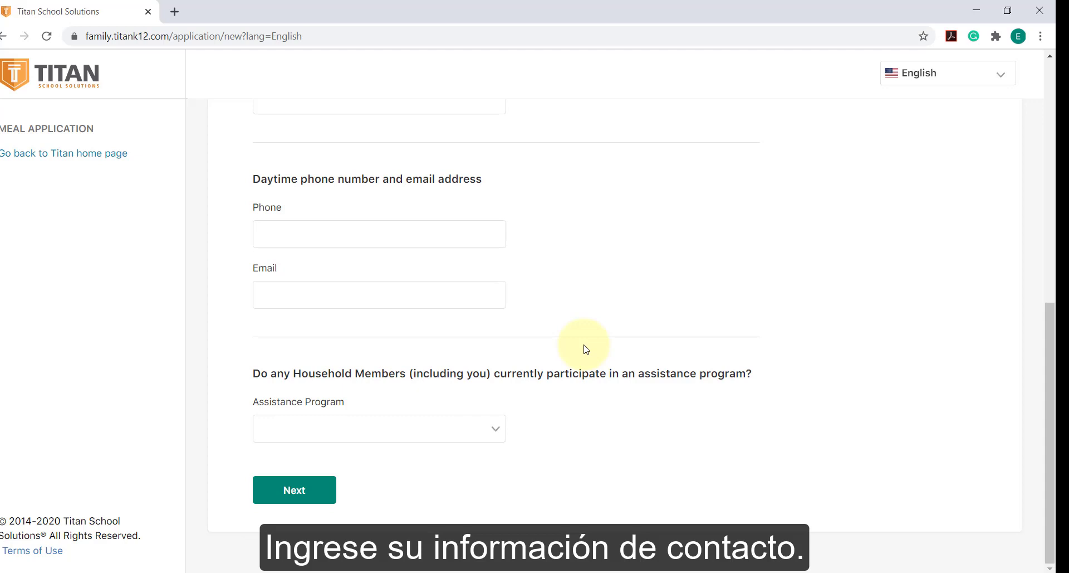
{"action": "left_click", "coordinate": [496, 429]}
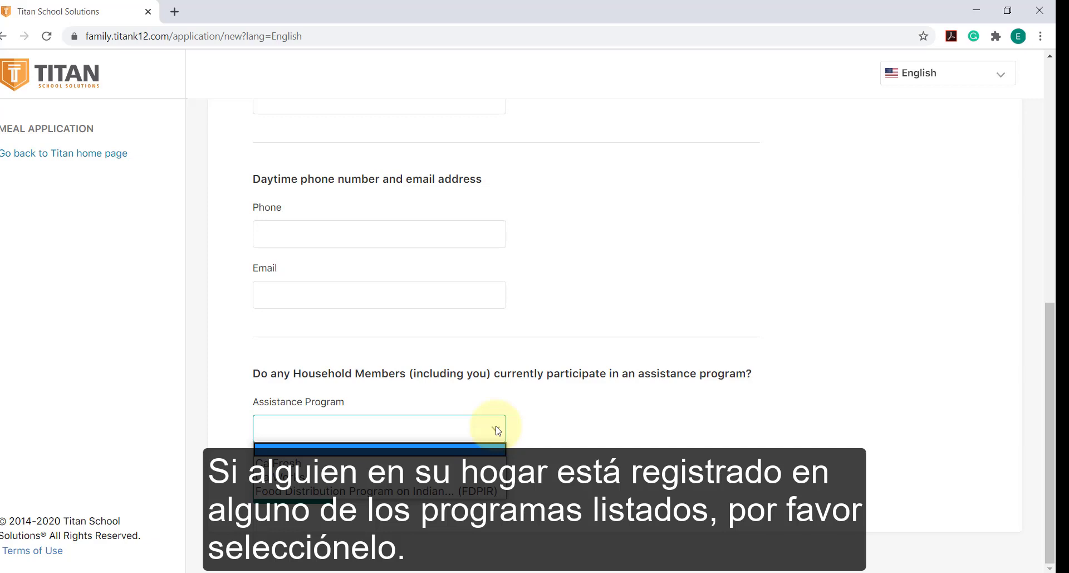
{"action": "left_click", "coordinate": [479, 429]}
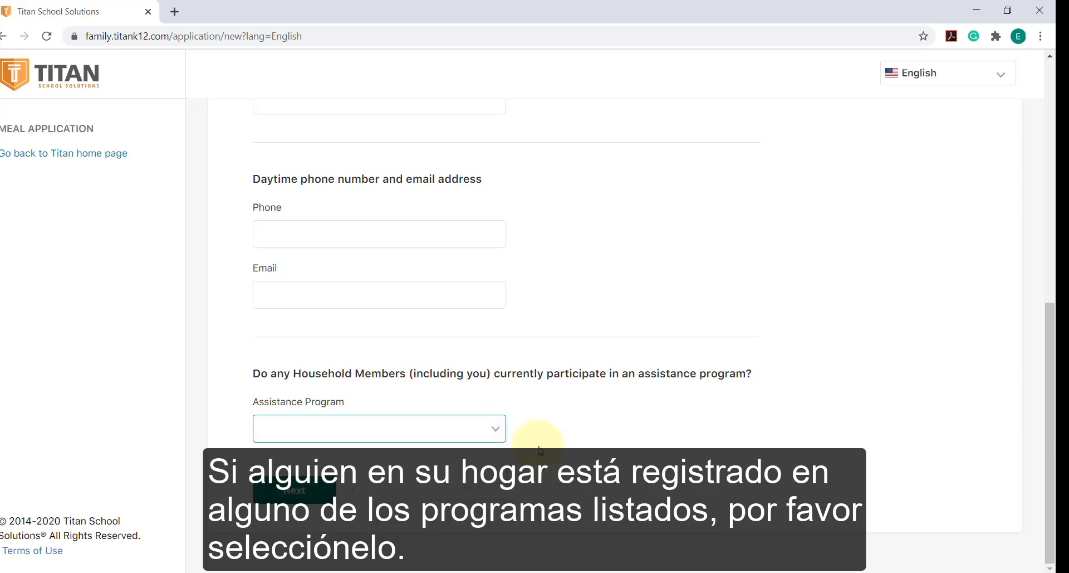
{"action": "left_click", "coordinate": [320, 486]}
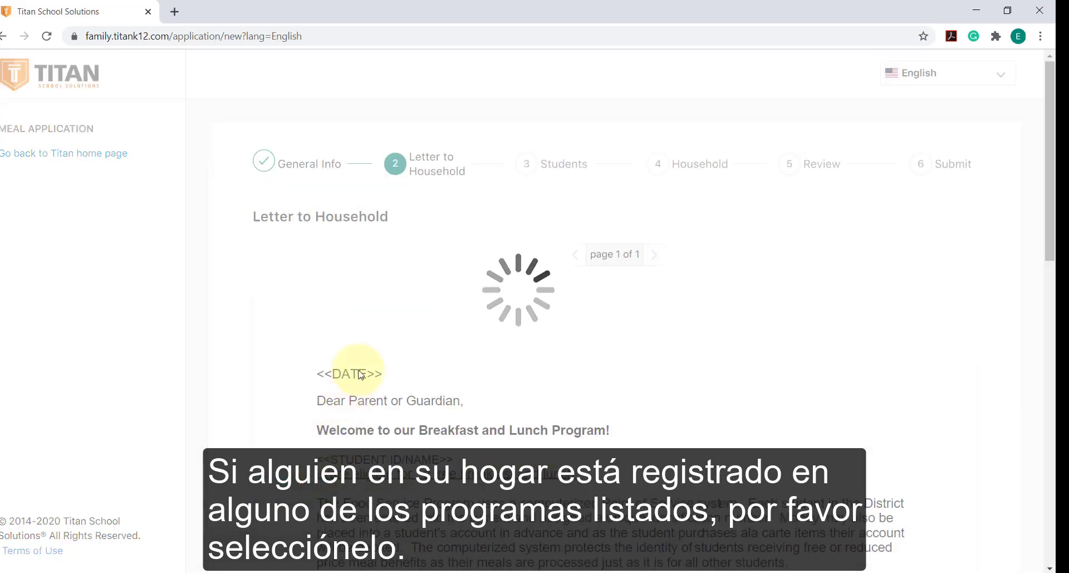
Step: Go past the sample household letter to the Students section
{"action": "scroll", "coordinate": [356, 365], "scroll_direction": "down", "scroll_amount": 10}
{"action": "scroll", "coordinate": [361, 365], "scroll_direction": "down", "scroll_amount": 4}
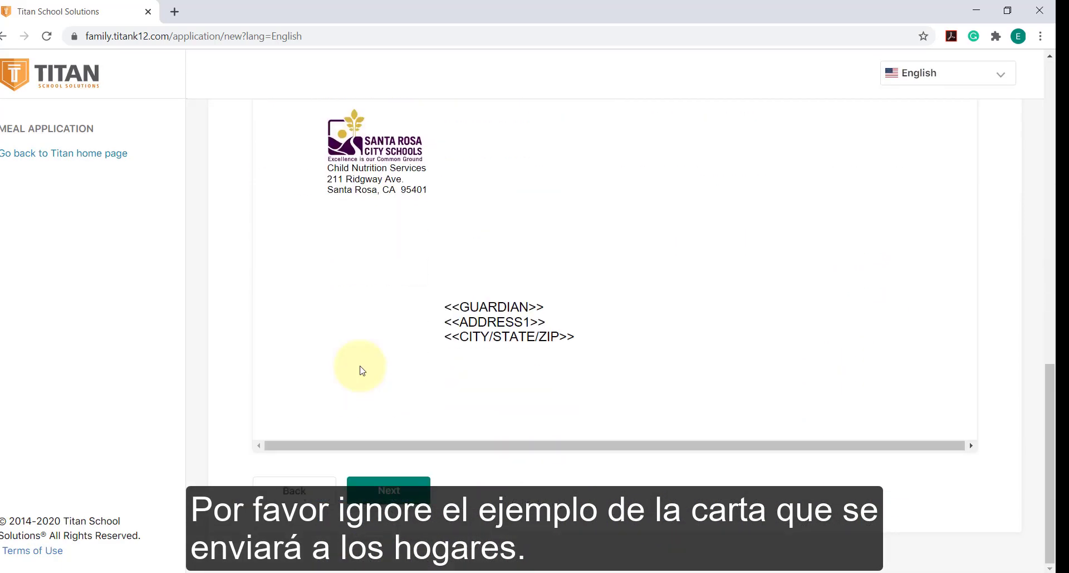
{"action": "left_click", "coordinate": [373, 490]}
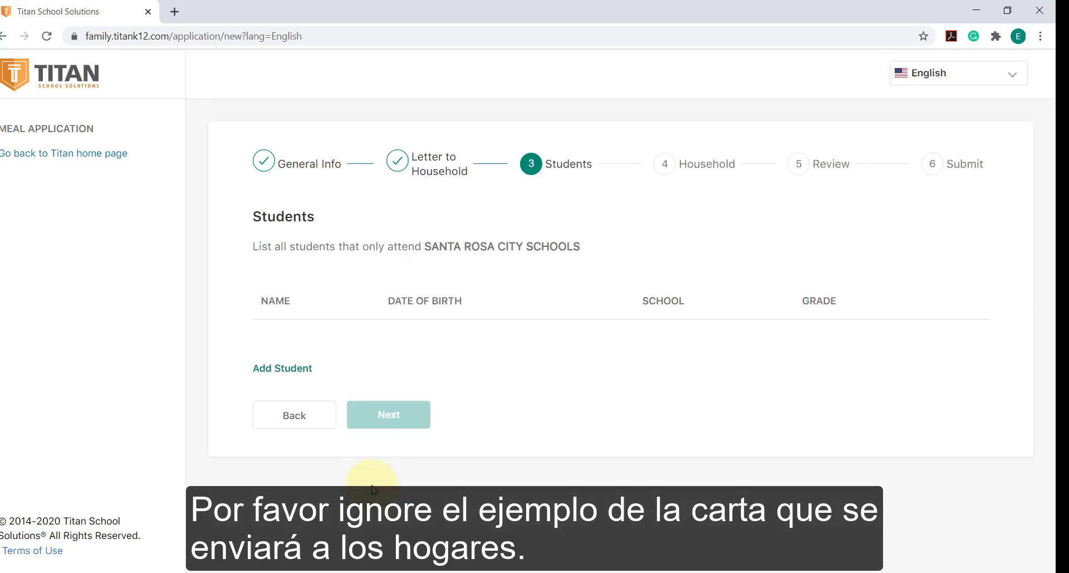
Step: Add a student with first name "Example" and last name "Student", leaving the middle name empty
{"action": "left_click", "coordinate": [305, 373]}
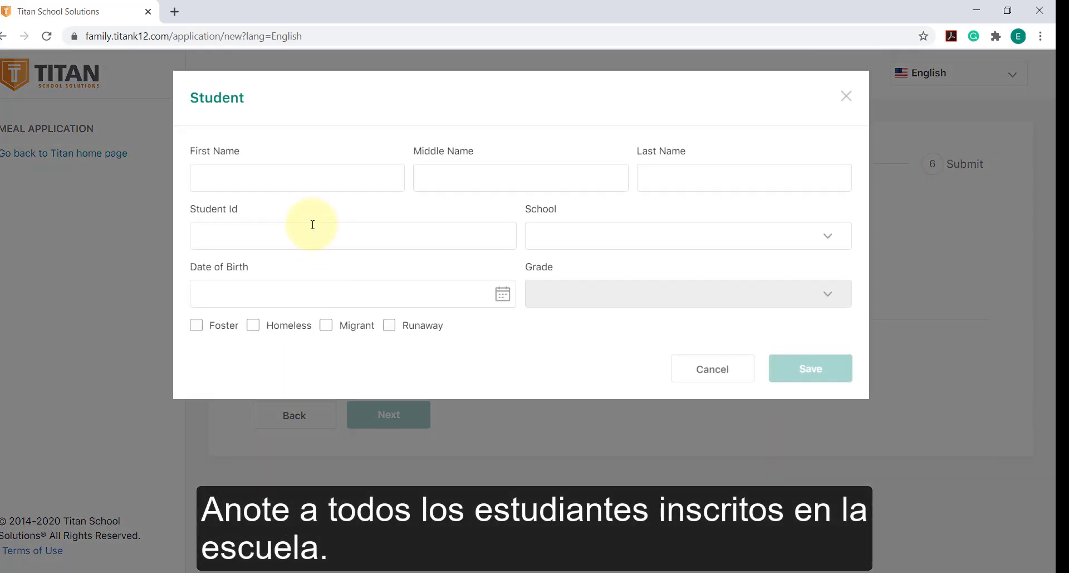
{"action": "left_click", "coordinate": [302, 185]}
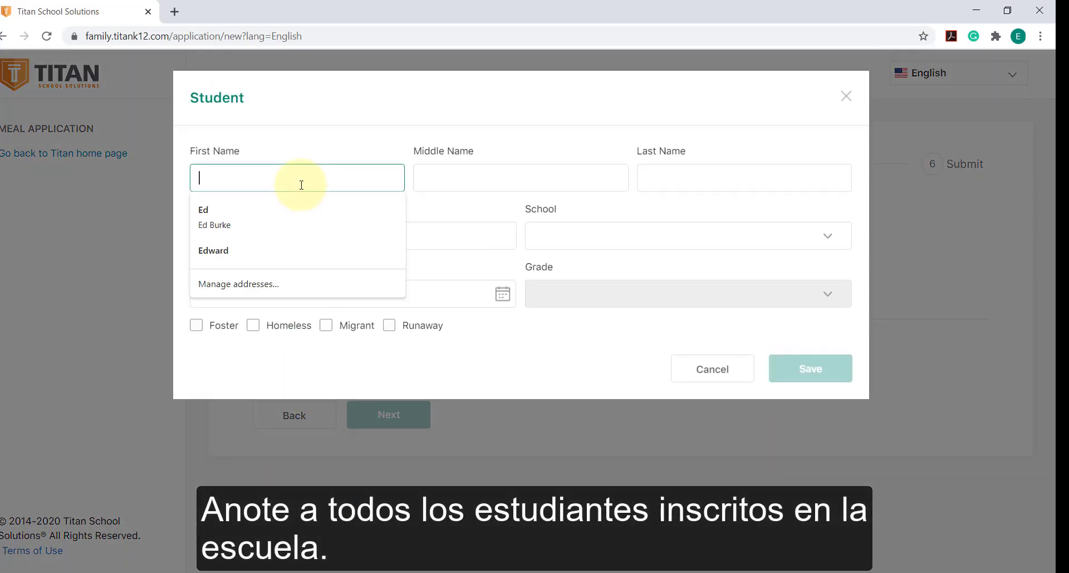
{"action": "type", "text": "Ex"}
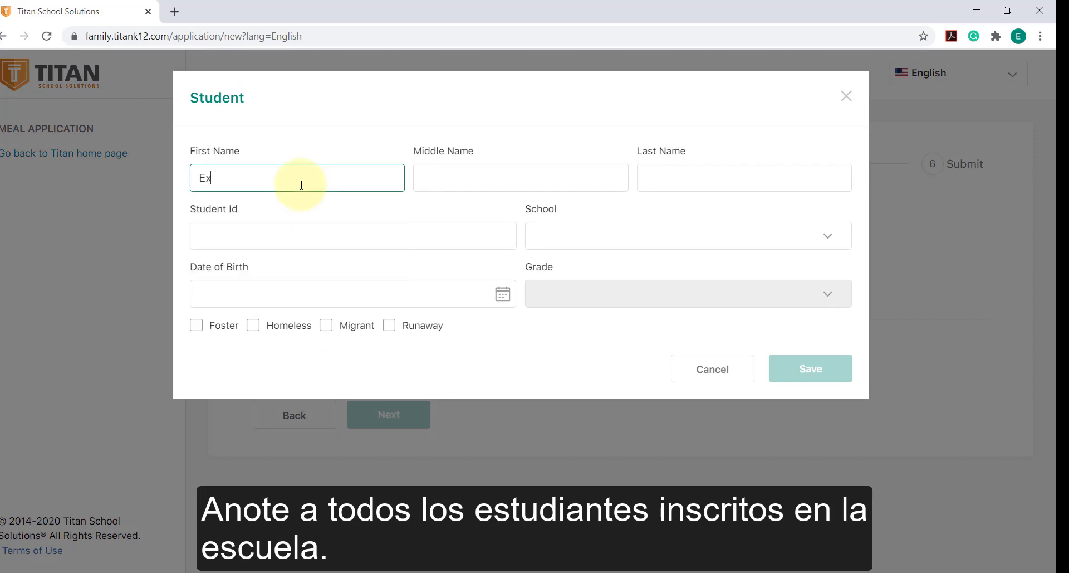
{"action": "type", "text": "ample"}
{"action": "key", "text": "Tab"}
{"action": "key", "text": "Tab"}
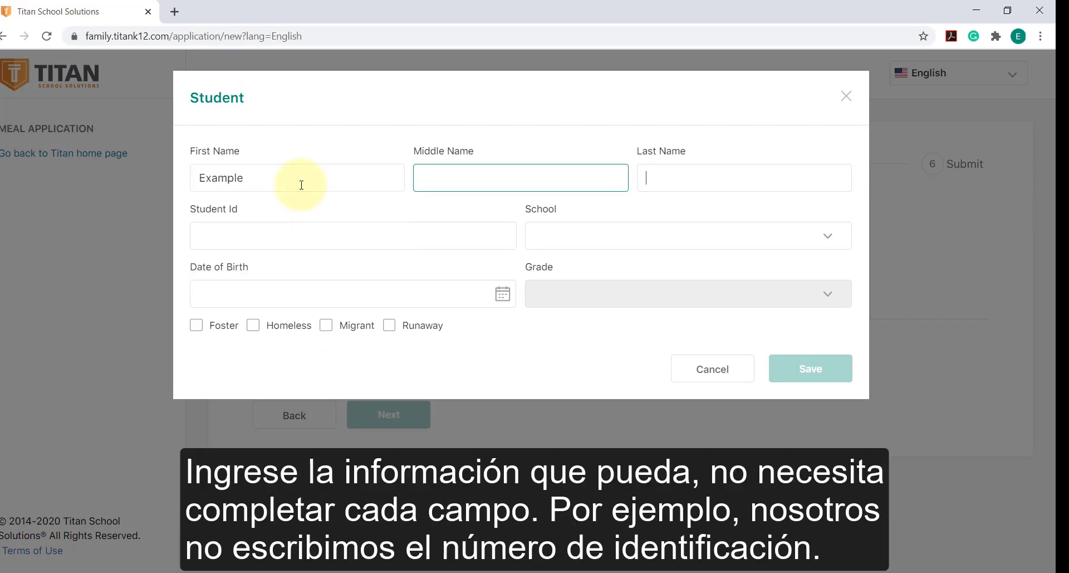
{"action": "type", "text": "Stu"}
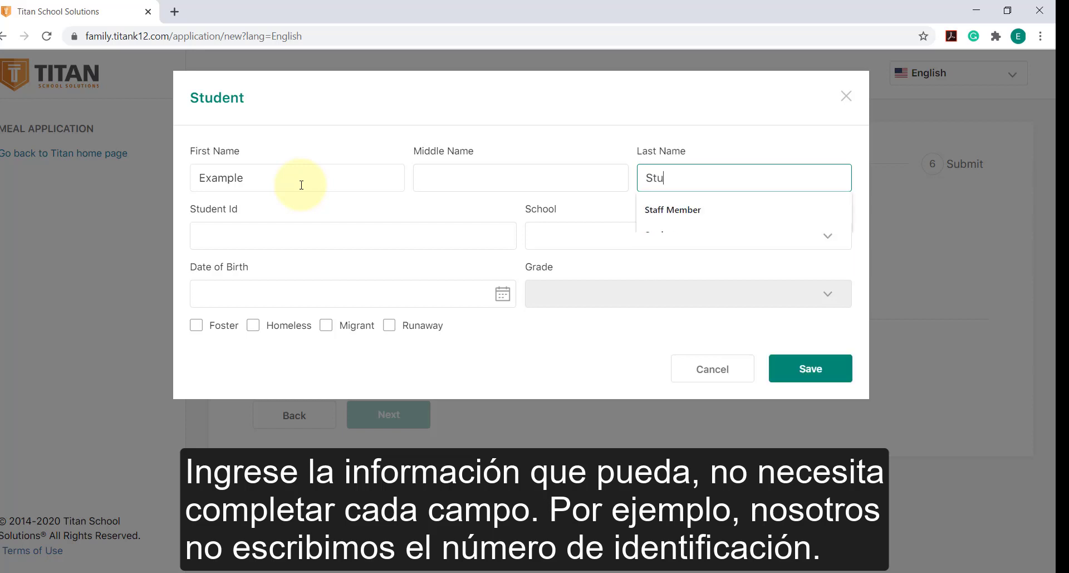
{"action": "type", "text": "dent"}
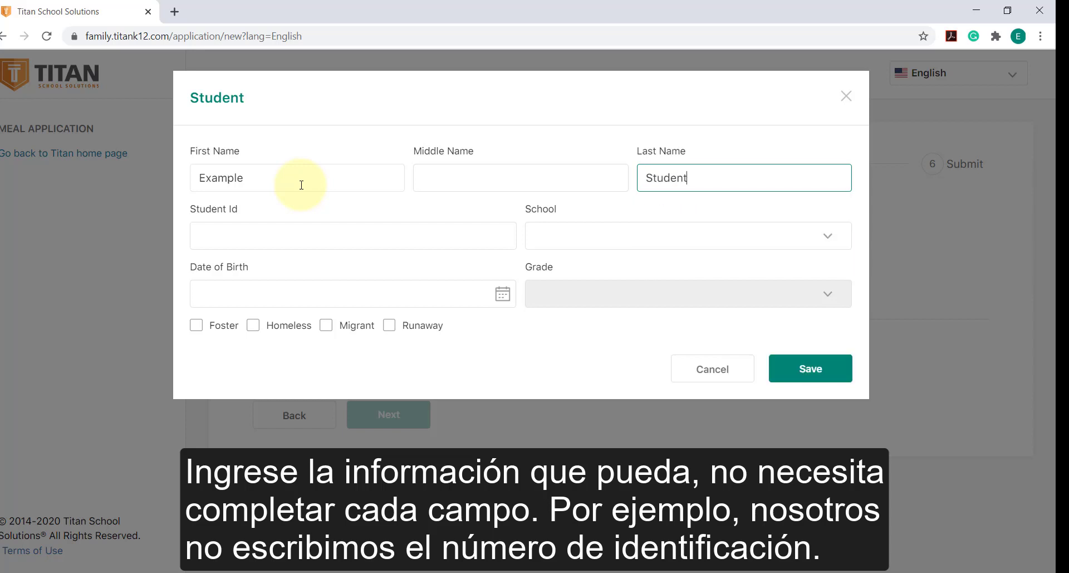
Step: Set the student's school to Brook Hill Elementary School and grade to Kindergarten, and save the student
{"action": "left_click", "coordinate": [537, 236]}
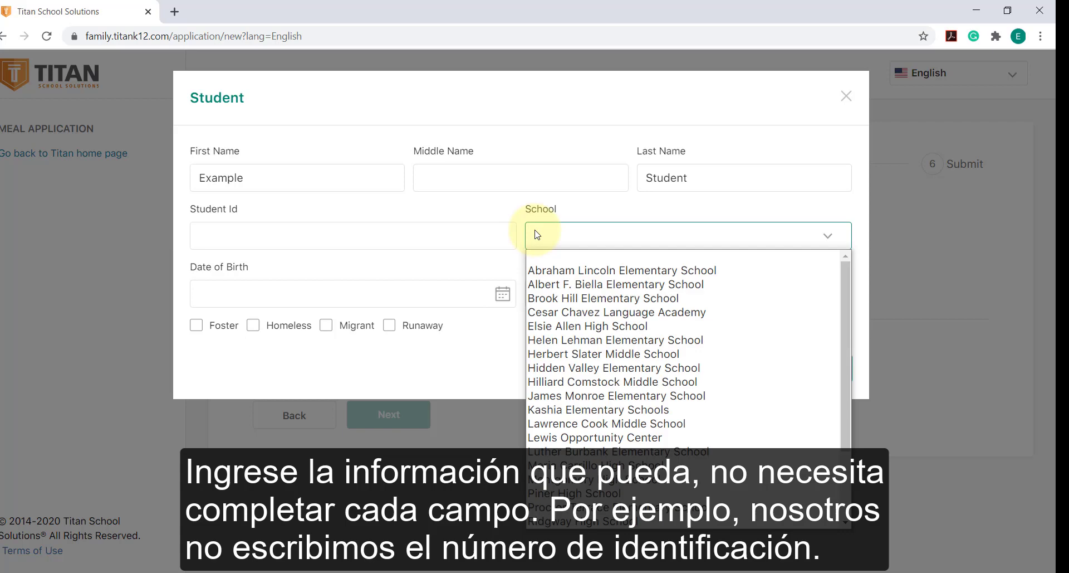
{"action": "left_click", "coordinate": [572, 299]}
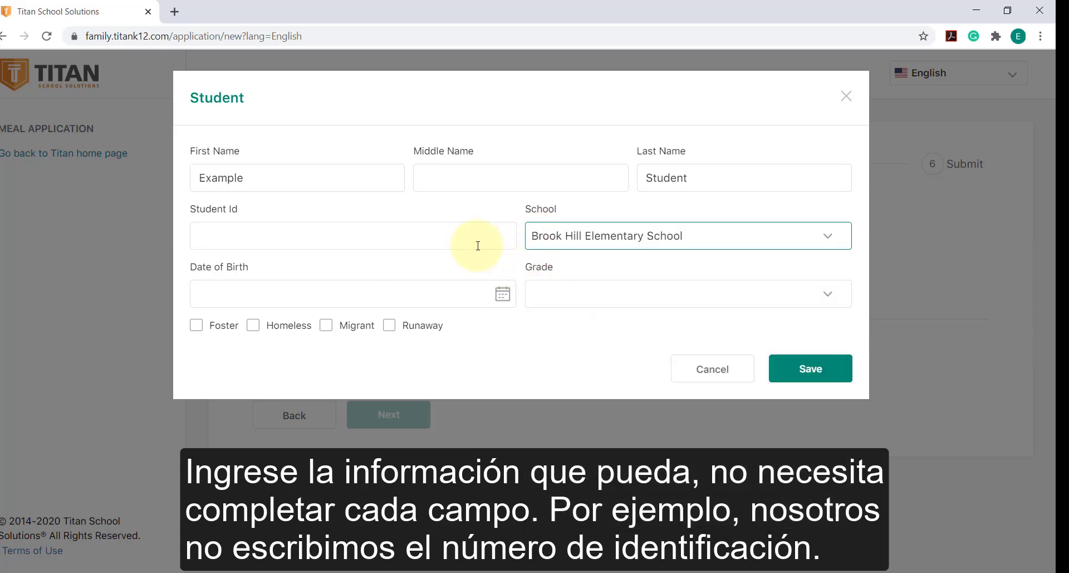
{"action": "left_click", "coordinate": [547, 291]}
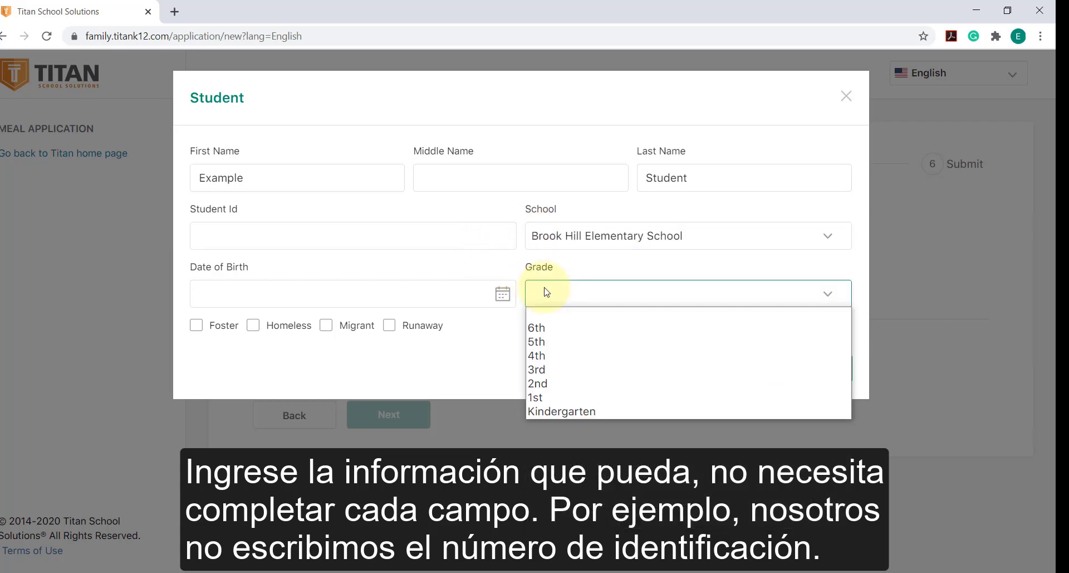
{"action": "left_click", "coordinate": [552, 409]}
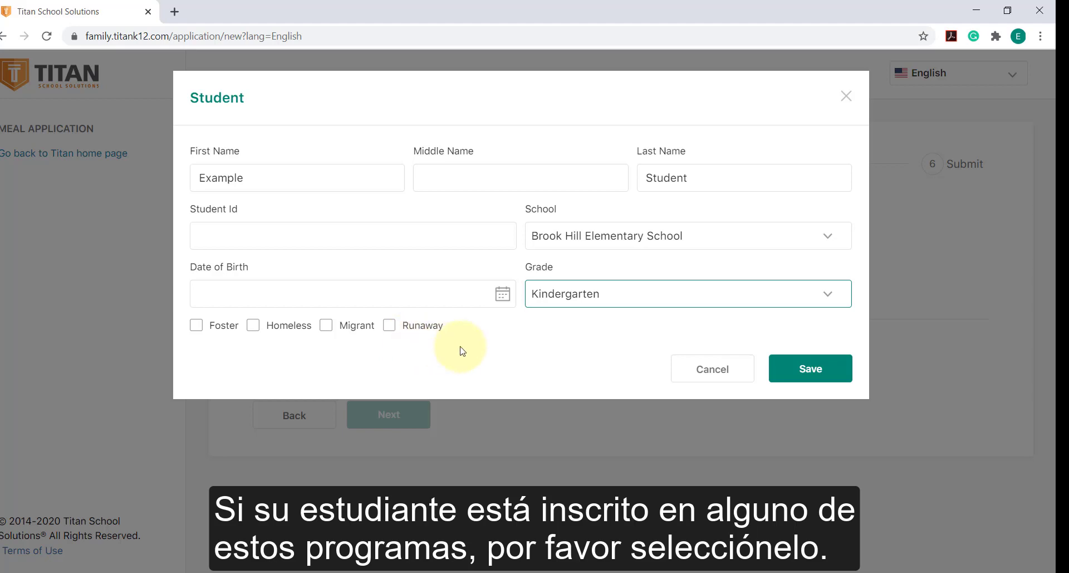
{"action": "left_click", "coordinate": [803, 370]}
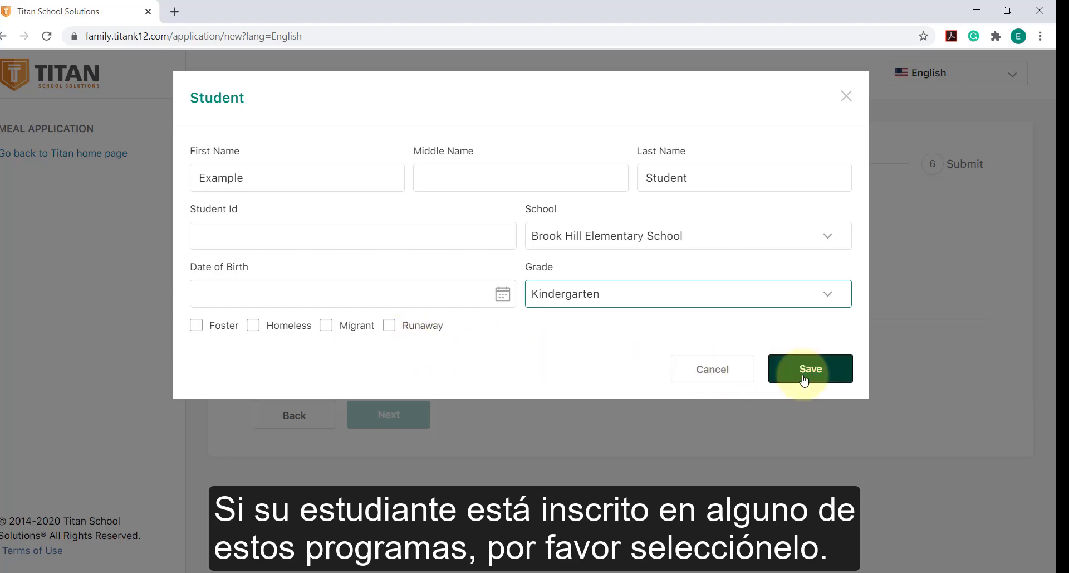
Step: Leave the student income and its frequency blank and continue to the Household section
{"action": "scroll", "coordinate": [354, 333], "scroll_direction": "down", "scroll_amount": 1}
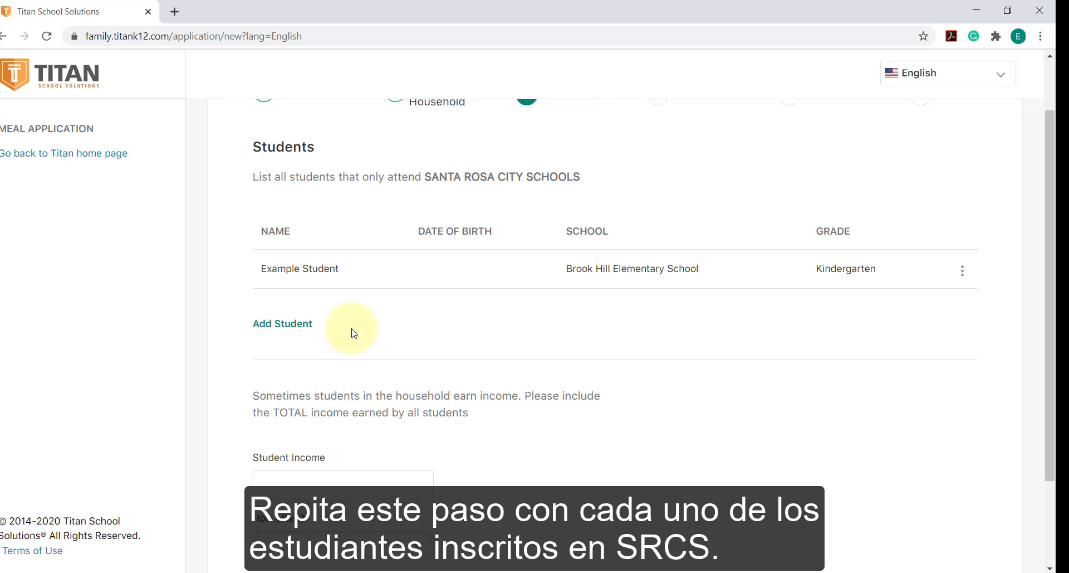
{"action": "scroll", "coordinate": [355, 333], "scroll_direction": "down", "scroll_amount": 2}
{"action": "left_click", "coordinate": [350, 364]}
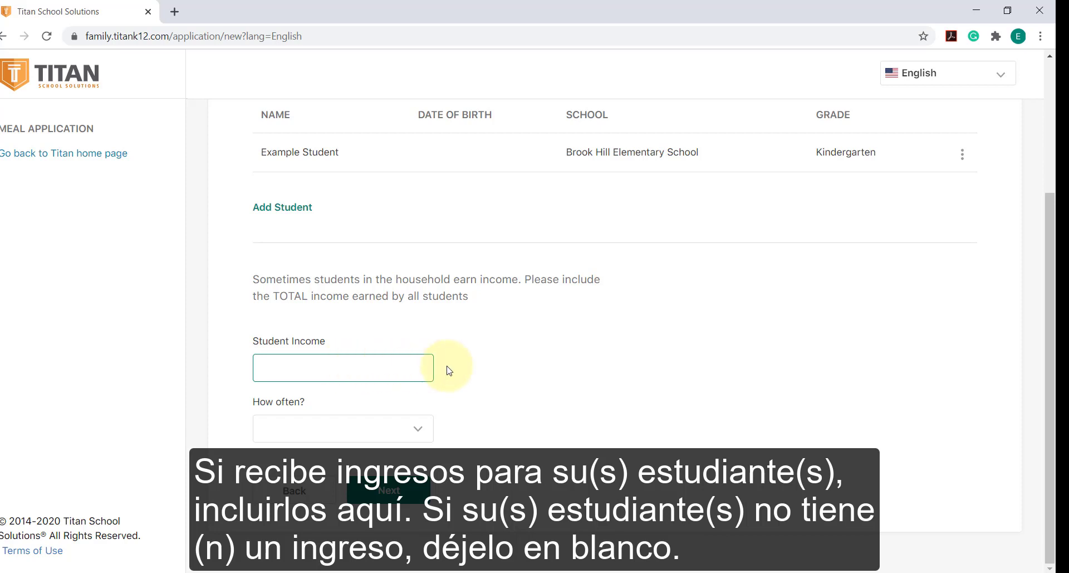
{"action": "left_click", "coordinate": [391, 485]}
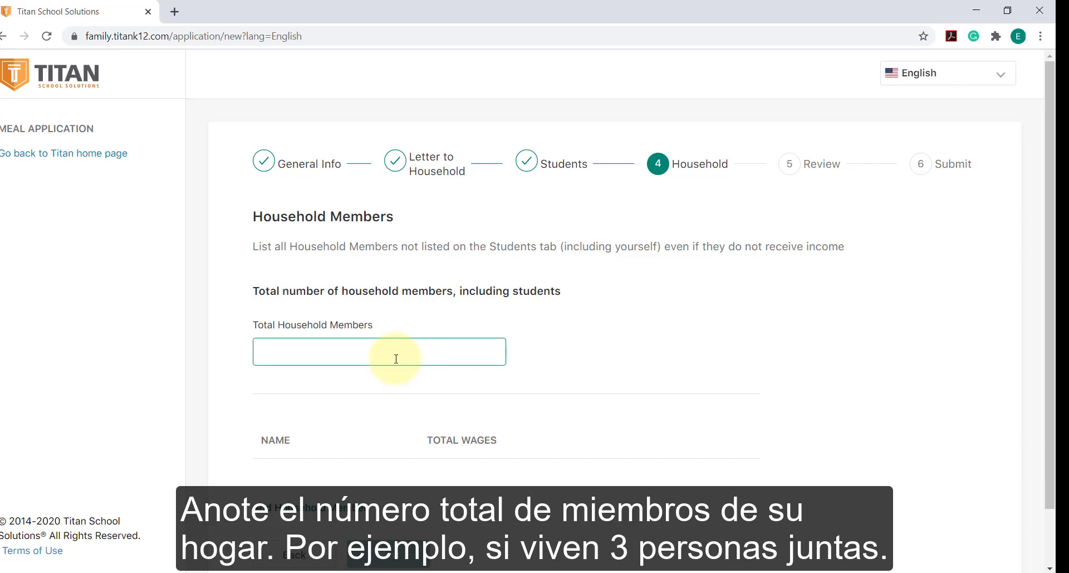
Step: Set the total household members to 3 and add a household member with first name "Example" and last name "Adult"
{"action": "type", "text": "3"}
{"action": "scroll", "coordinate": [396, 358], "scroll_direction": "down", "scroll_amount": 1}
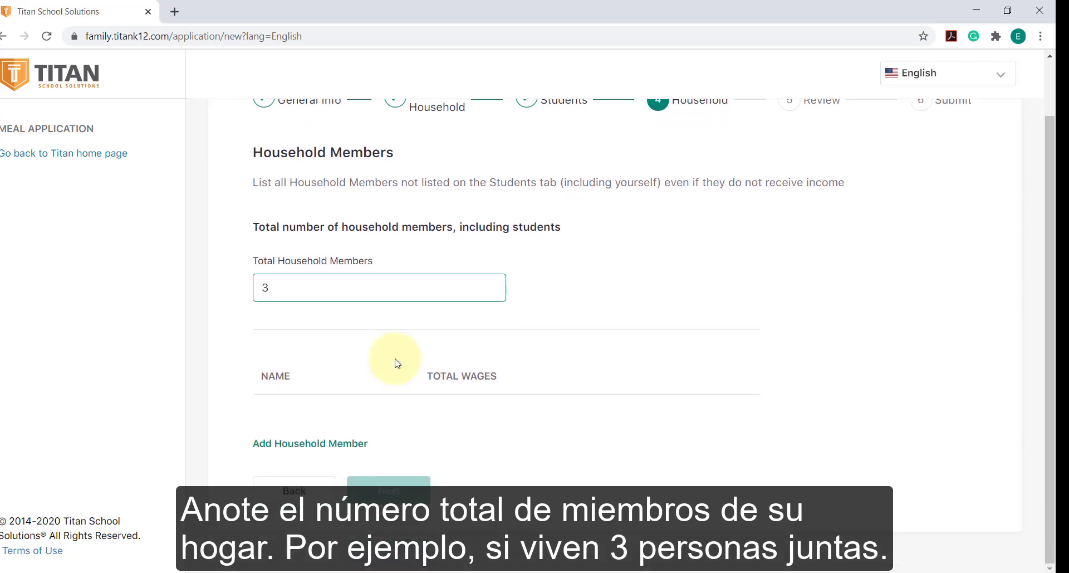
{"action": "left_click", "coordinate": [341, 442]}
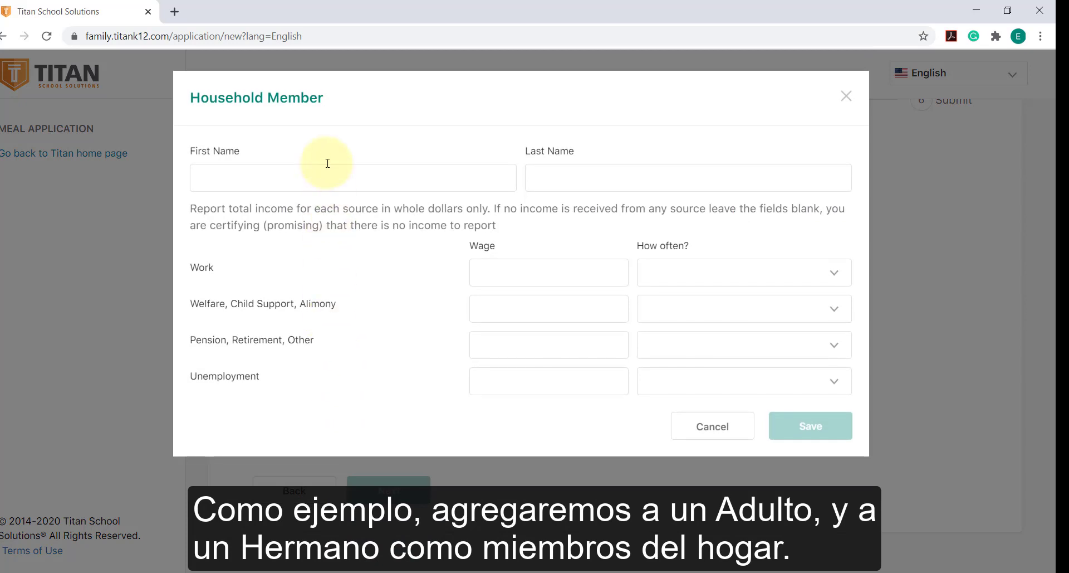
{"action": "left_click", "coordinate": [325, 180]}
{"action": "type", "text": "E"}
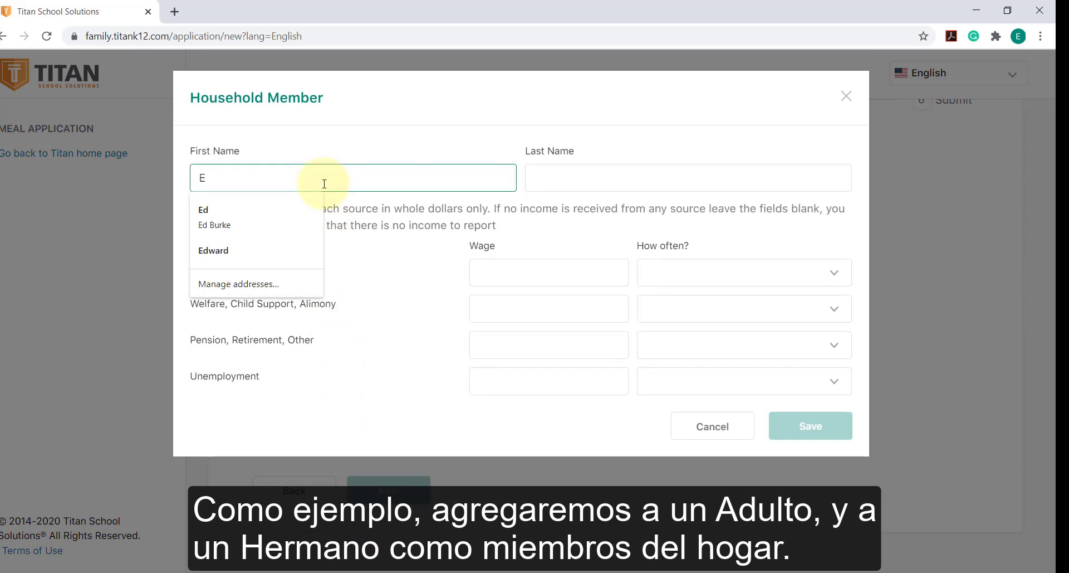
{"action": "type", "text": "xample"}
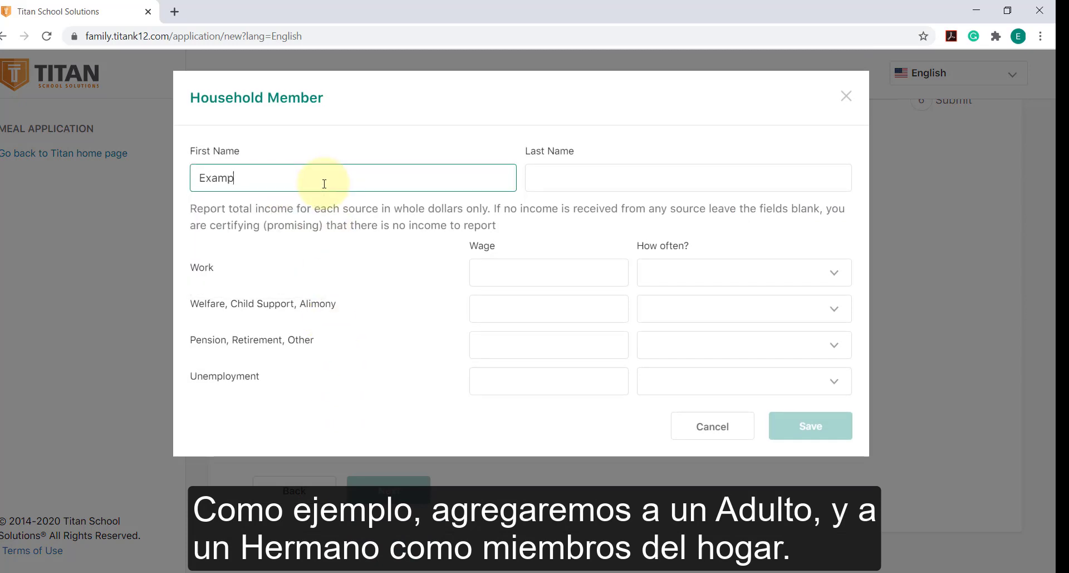
{"action": "key", "text": "Tab"}
{"action": "type", "text": "Adult"}
Step: Enter a work wage of $400 received twice a month for the adult and save the household member
{"action": "left_click", "coordinate": [556, 274]}
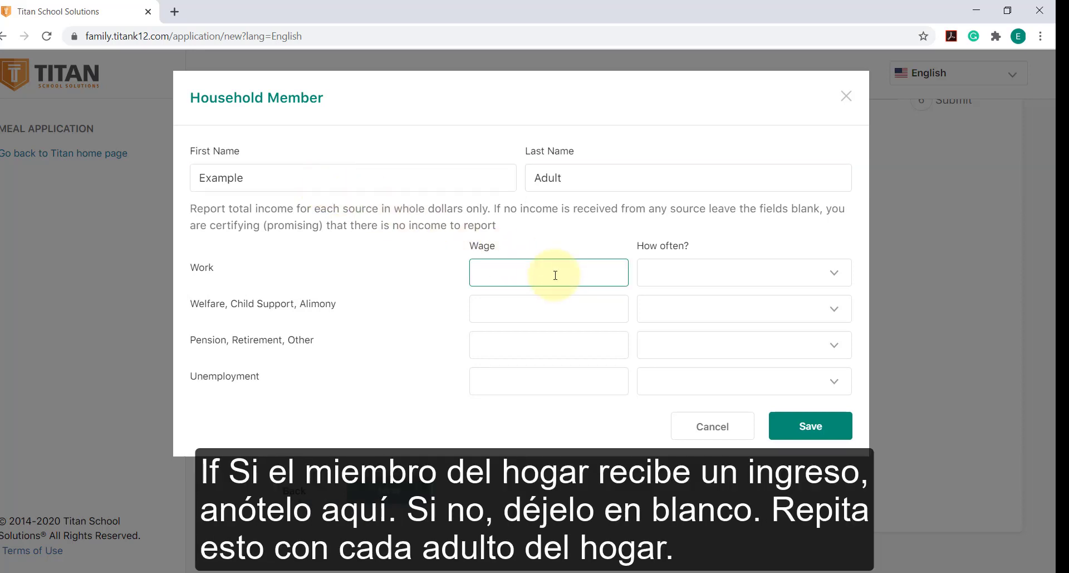
{"action": "type", "text": "400"}
{"action": "left_click", "coordinate": [699, 270]}
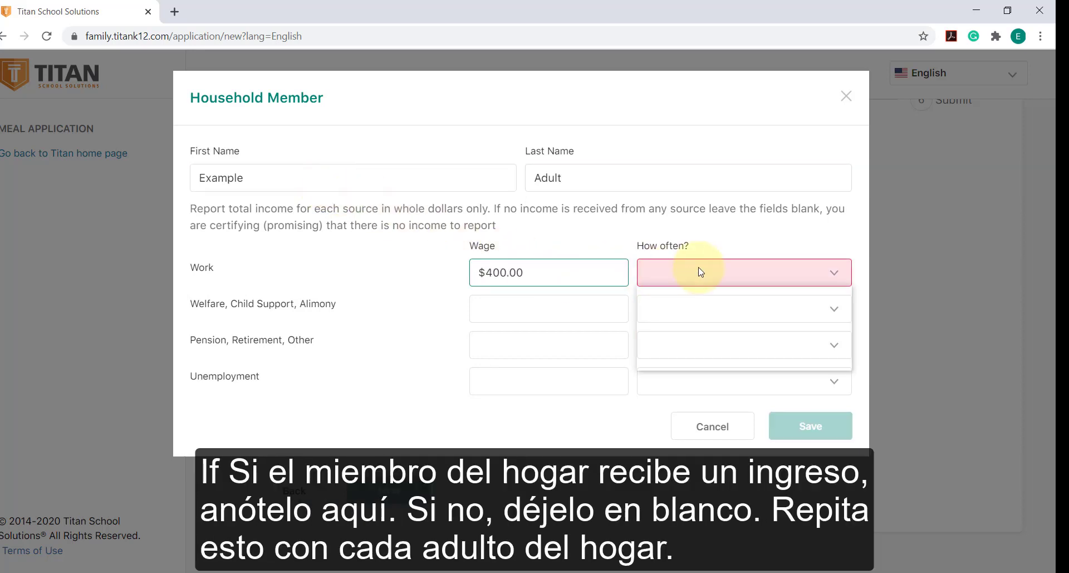
{"action": "key", "text": "Down"}
{"action": "key", "text": "Down"}
{"action": "key", "text": "Down"}
{"action": "key", "text": "Down"}
{"action": "left_click", "coordinate": [805, 349]}
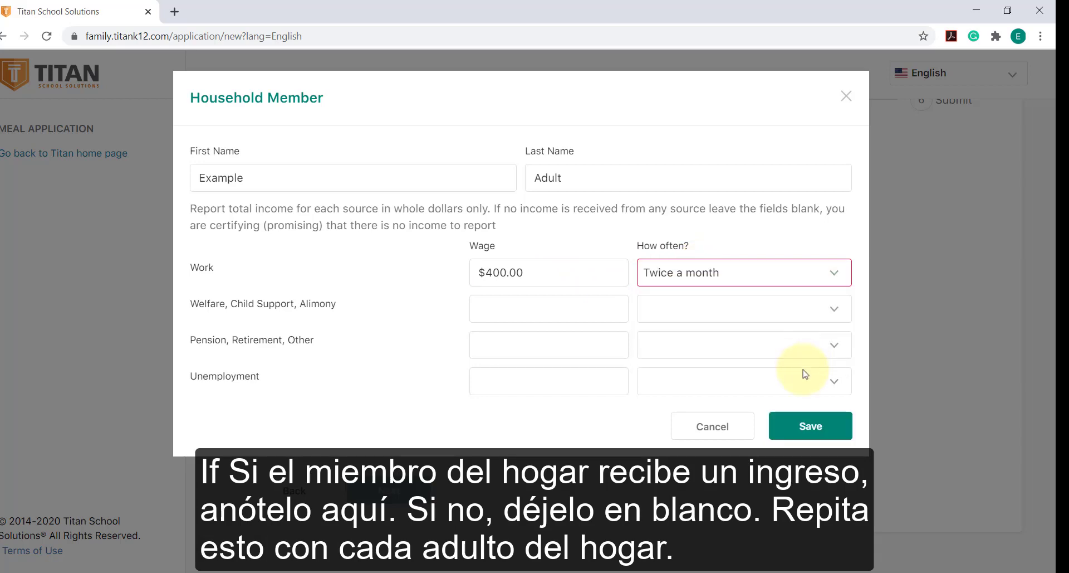
{"action": "left_click", "coordinate": [804, 425]}
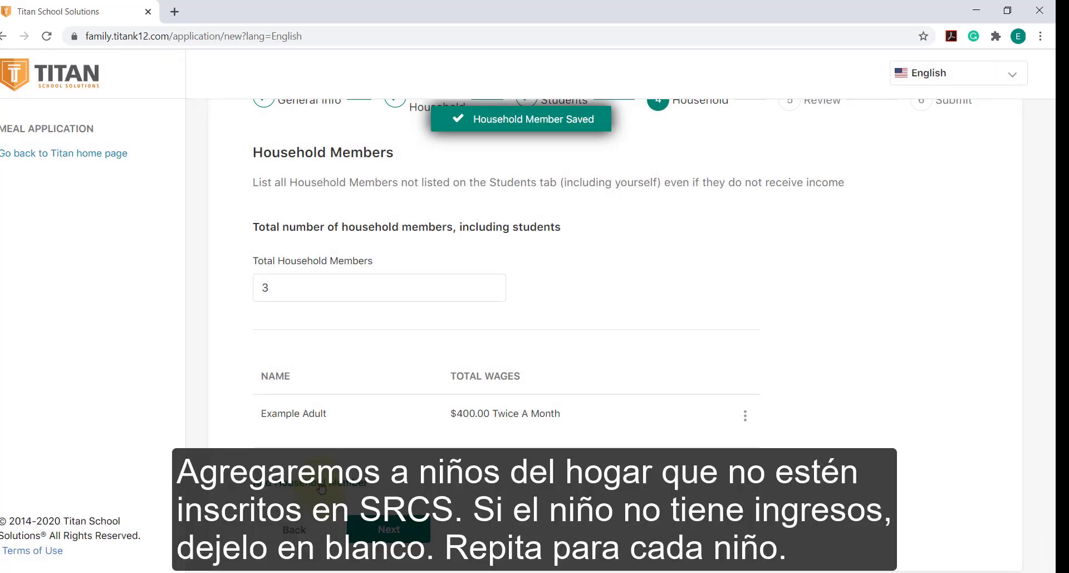
Step: Add a household member with first name "Example" and last name "Sibling", leave all income fields blank, and save the member
{"action": "left_click", "coordinate": [321, 487]}
{"action": "left_click", "coordinate": [340, 183]}
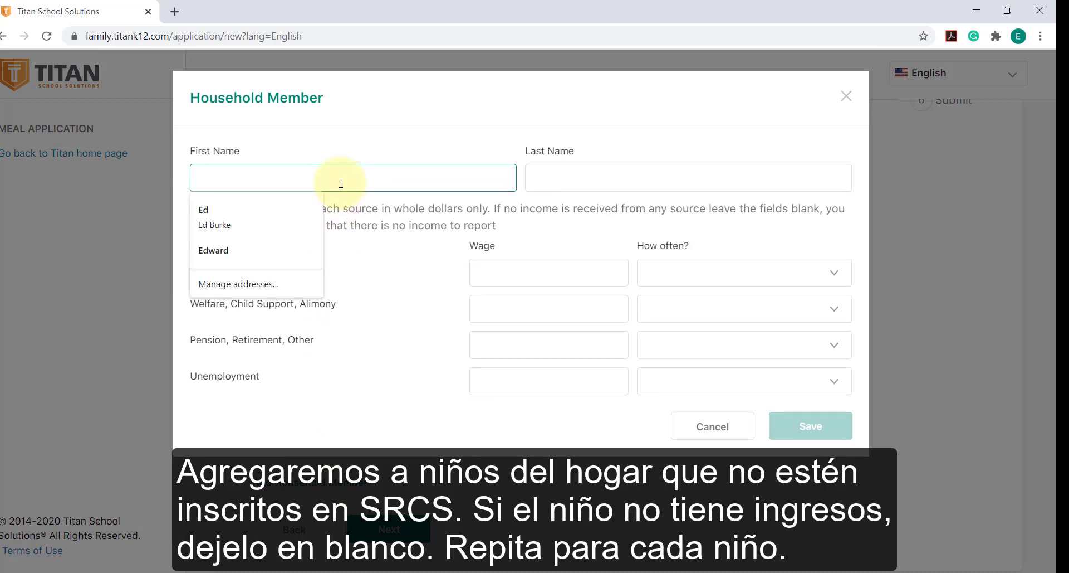
{"action": "type", "text": "Exa"}
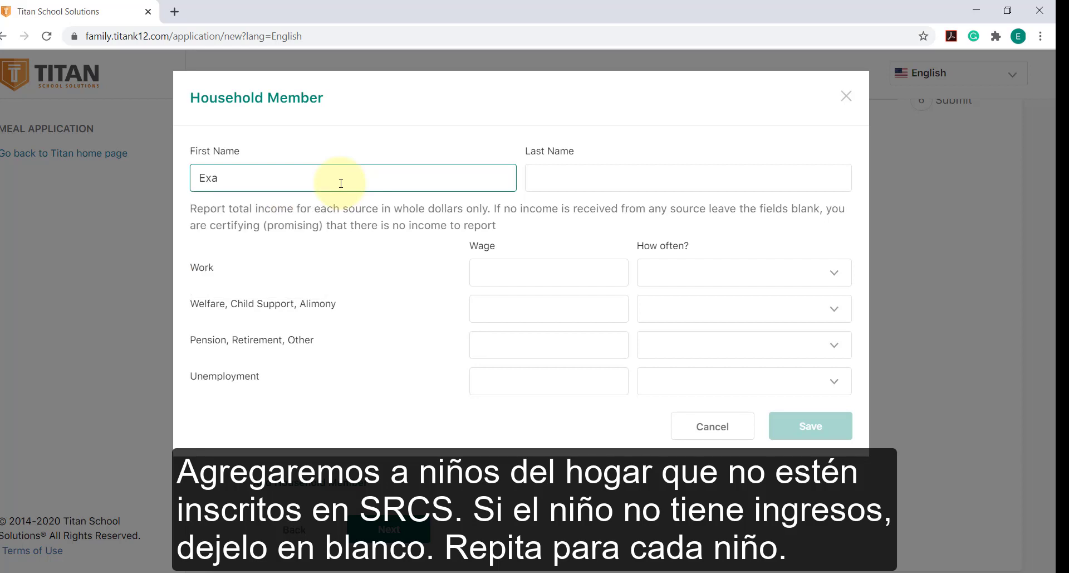
{"action": "type", "text": "mple"}
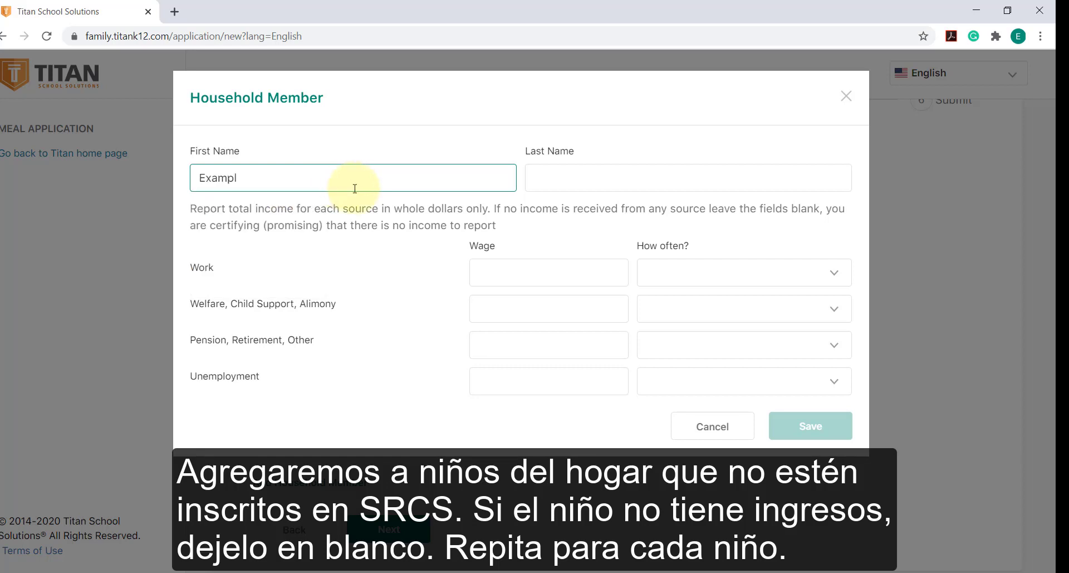
{"action": "key", "text": "Tab"}
{"action": "type", "text": "Sibling"}
{"action": "left_click", "coordinate": [590, 279]}
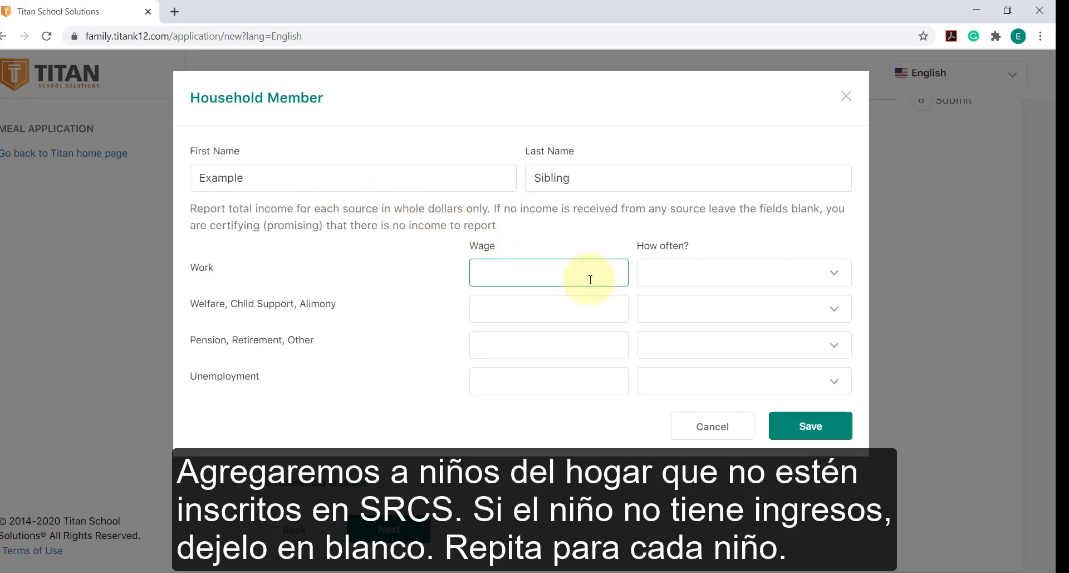
{"action": "left_click", "coordinate": [810, 426]}
Step: Continue to the Review section, check the entered student and household information, and proceed to the Submit section
{"action": "scroll", "coordinate": [802, 434], "scroll_direction": "down", "scroll_amount": 2}
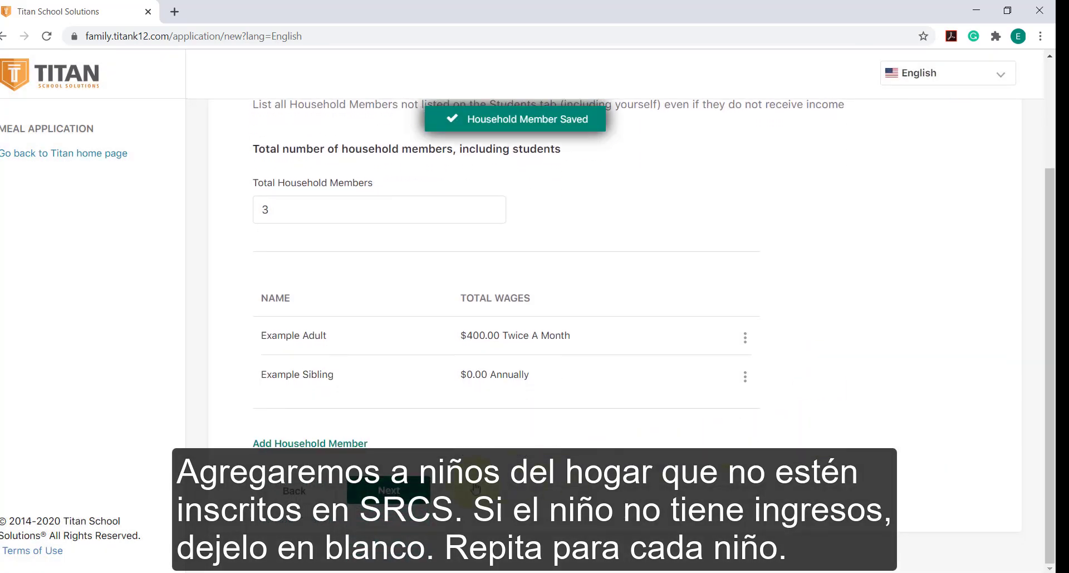
{"action": "left_click", "coordinate": [390, 490]}
{"action": "scroll", "coordinate": [413, 445], "scroll_direction": "down", "scroll_amount": 5}
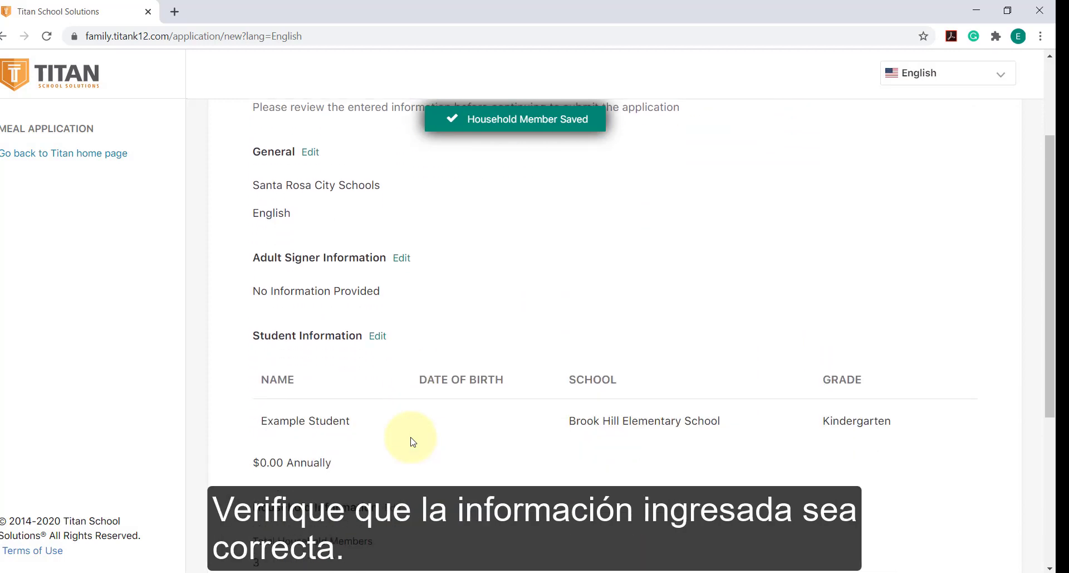
{"action": "scroll", "coordinate": [413, 442], "scroll_direction": "down", "scroll_amount": 3}
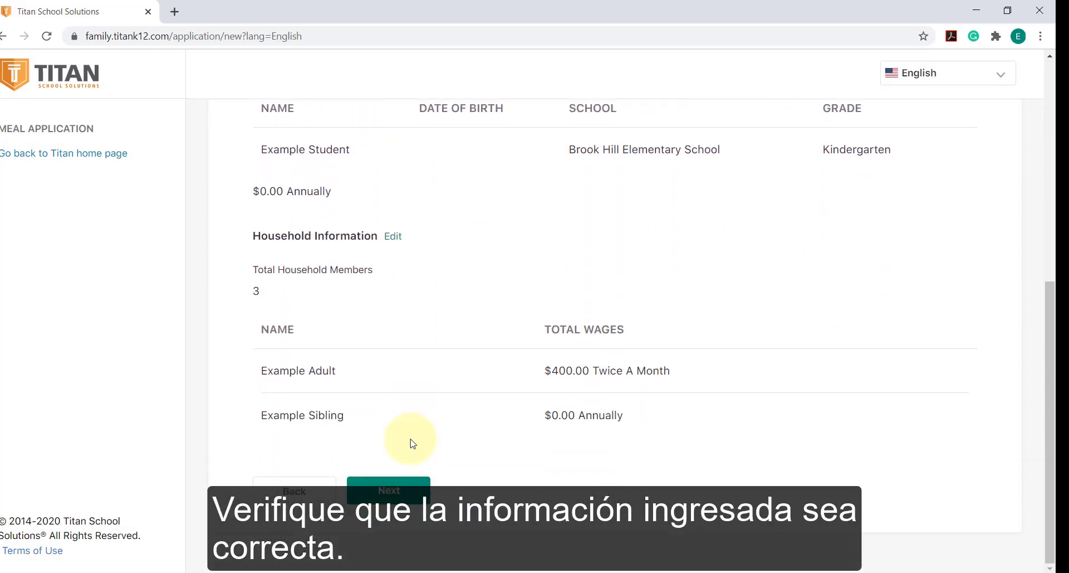
{"action": "left_click", "coordinate": [407, 482]}
Step: Leave the demographics blank, sign the application as "Example Adult", and agree to the Terms of Use
{"action": "scroll", "coordinate": [404, 440], "scroll_direction": "down", "scroll_amount": 3}
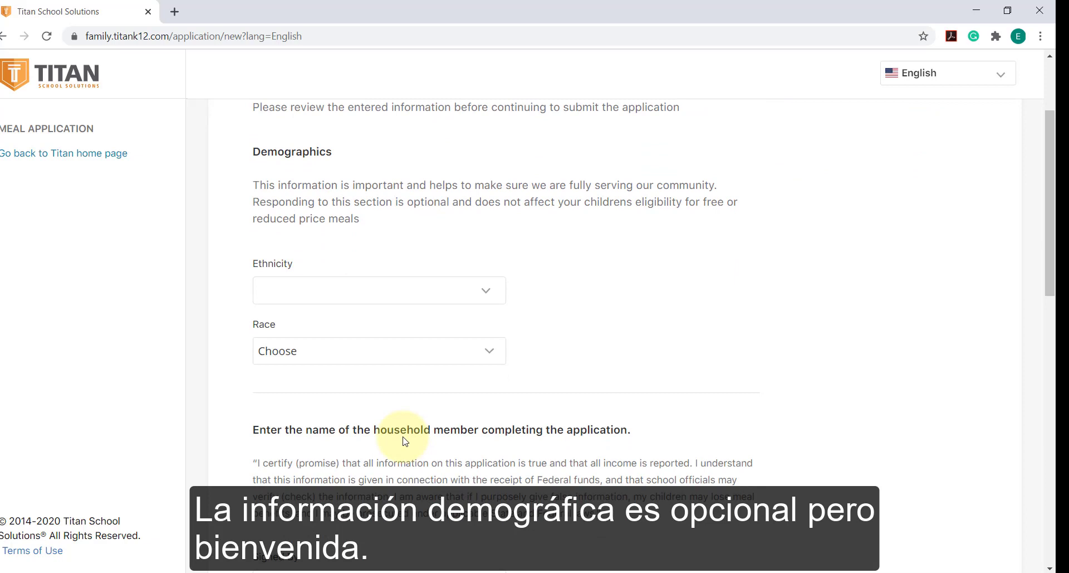
{"action": "scroll", "coordinate": [369, 348], "scroll_direction": "down", "scroll_amount": 4}
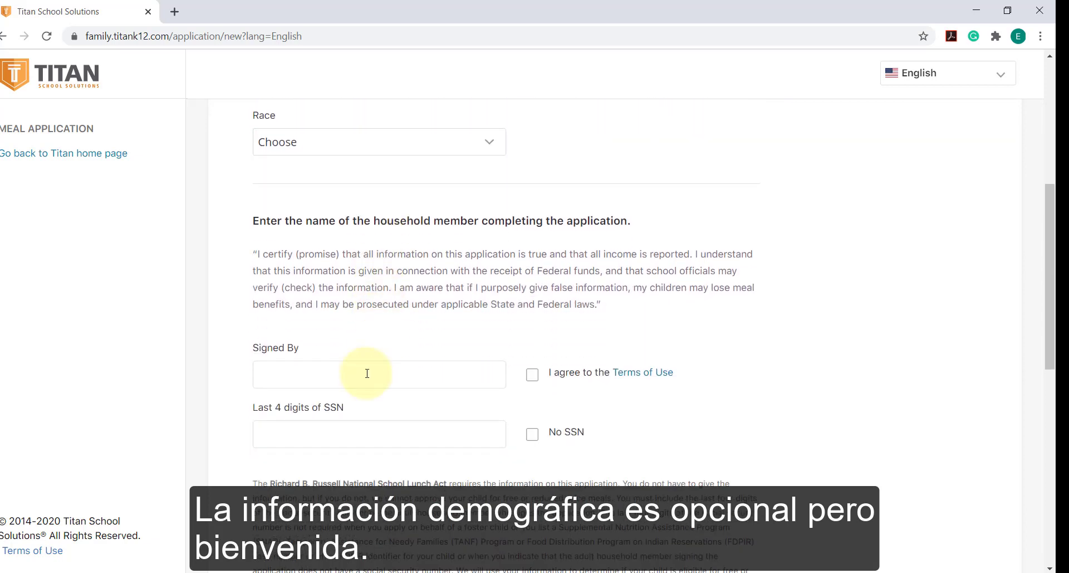
{"action": "left_click", "coordinate": [367, 373]}
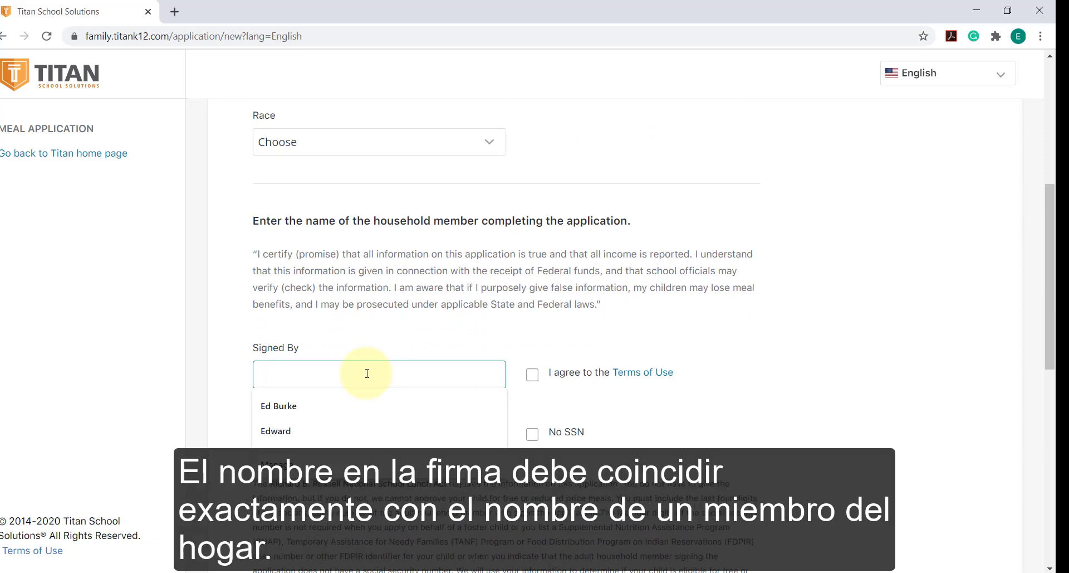
{"action": "type", "text": "Exa"}
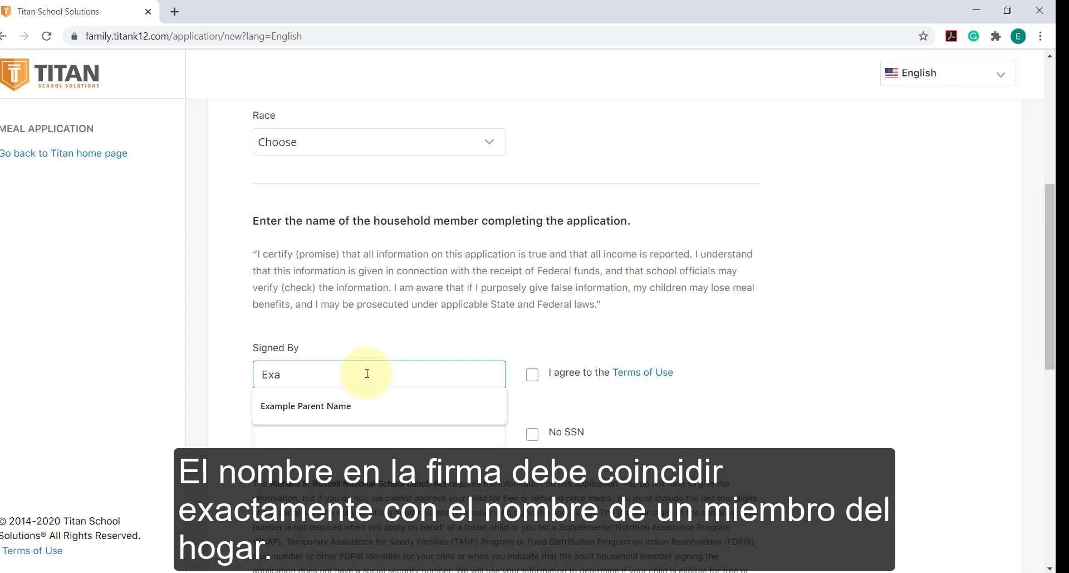
{"action": "type", "text": "mple Ad"}
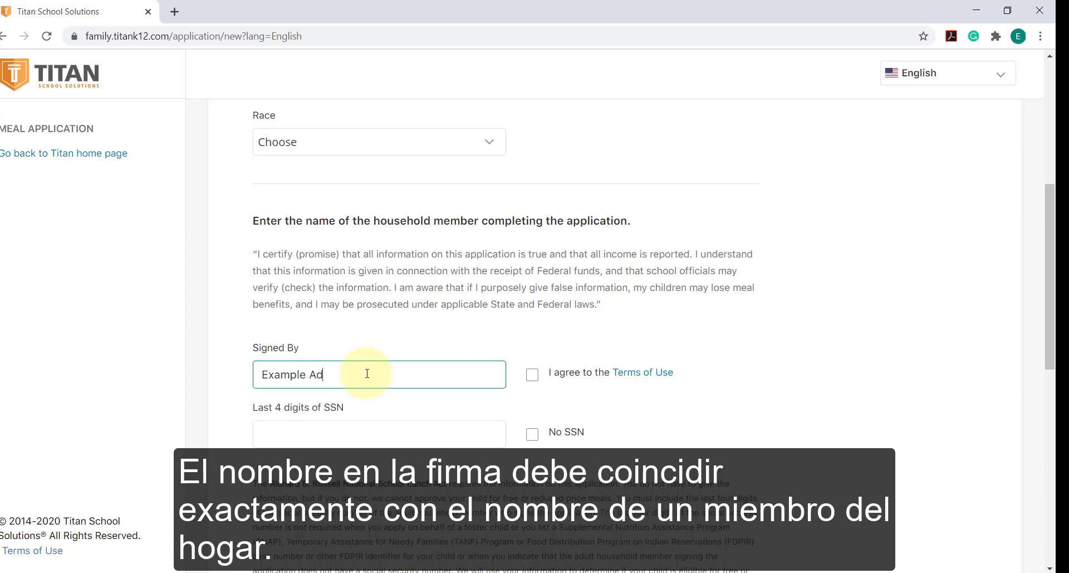
{"action": "type", "text": "ult"}
{"action": "left_click", "coordinate": [533, 374]}
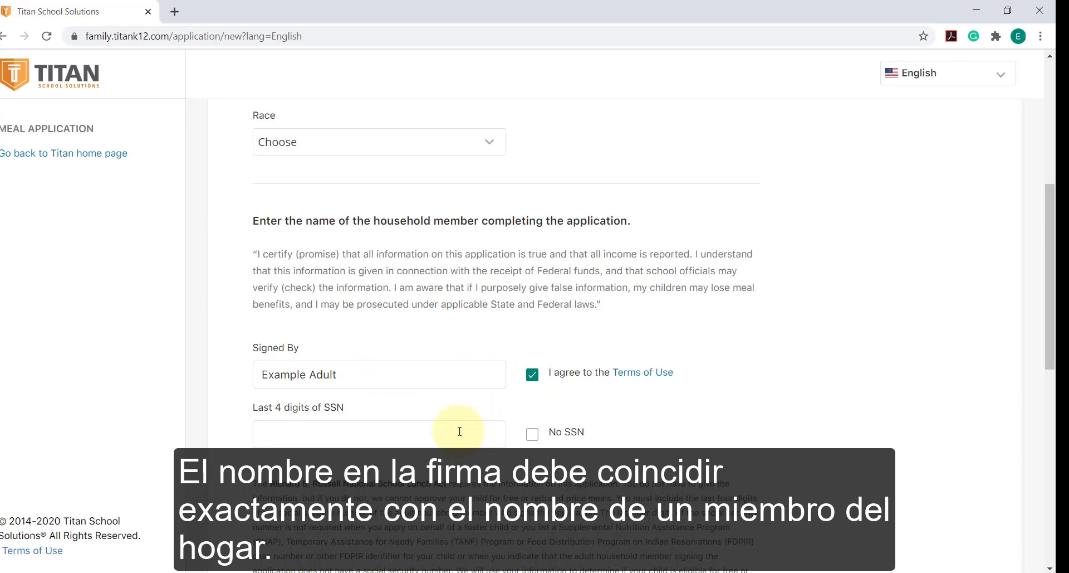
Step: Declare that the signer has no SSN, submit the application, and highlight the reference code in the confirmation
{"action": "scroll", "coordinate": [339, 407], "scroll_direction": "down", "scroll_amount": 1}
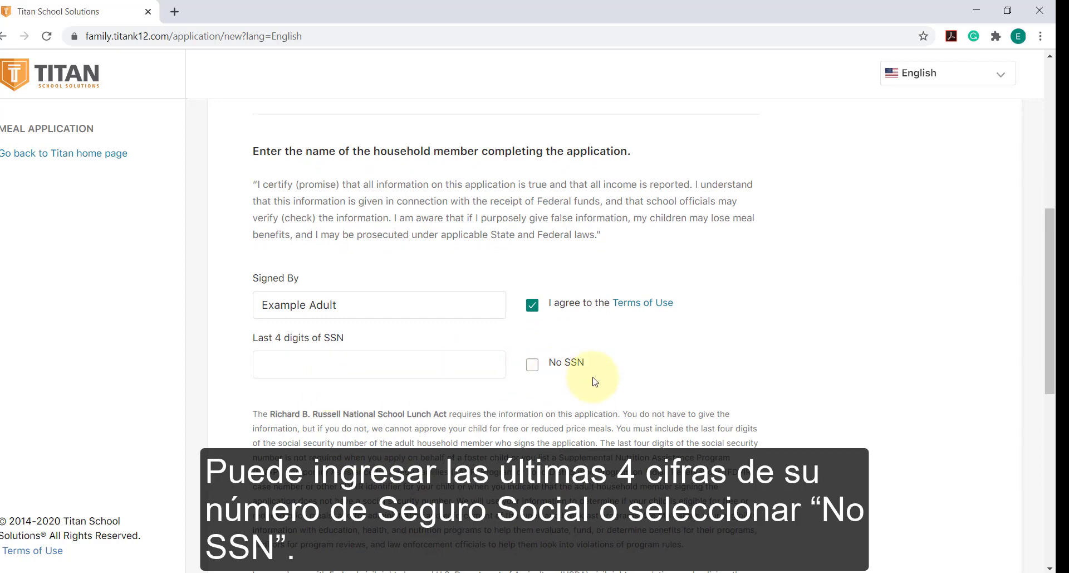
{"action": "left_click", "coordinate": [535, 370]}
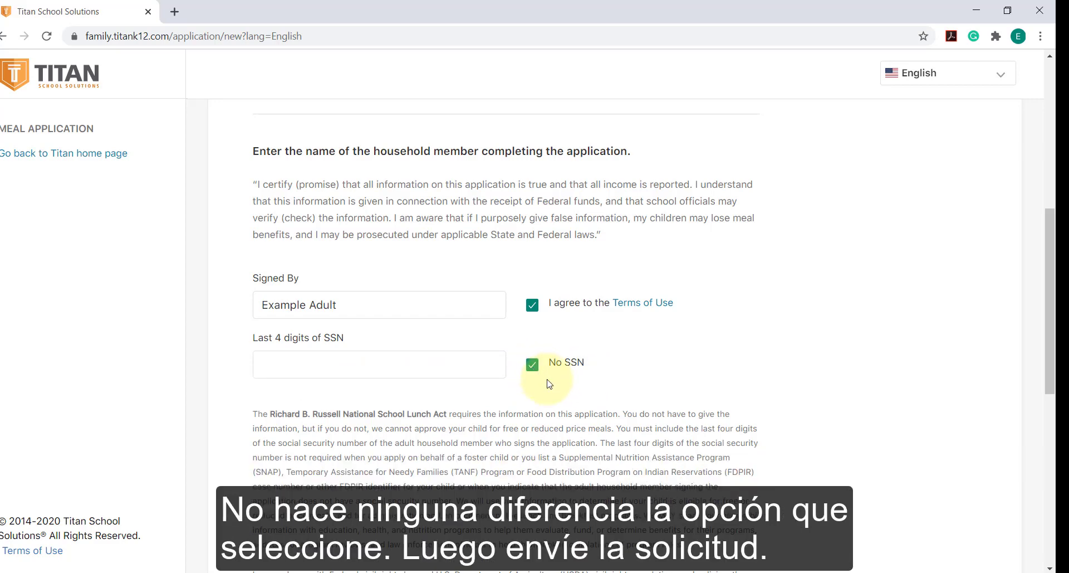
{"action": "scroll", "coordinate": [549, 383], "scroll_direction": "down", "scroll_amount": 15}
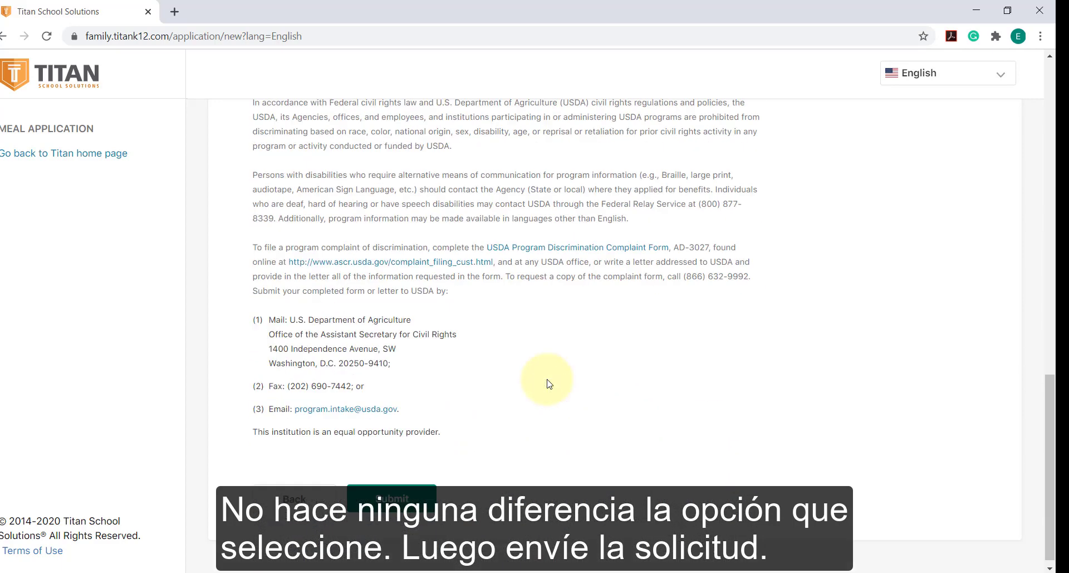
{"action": "left_click", "coordinate": [391, 482]}
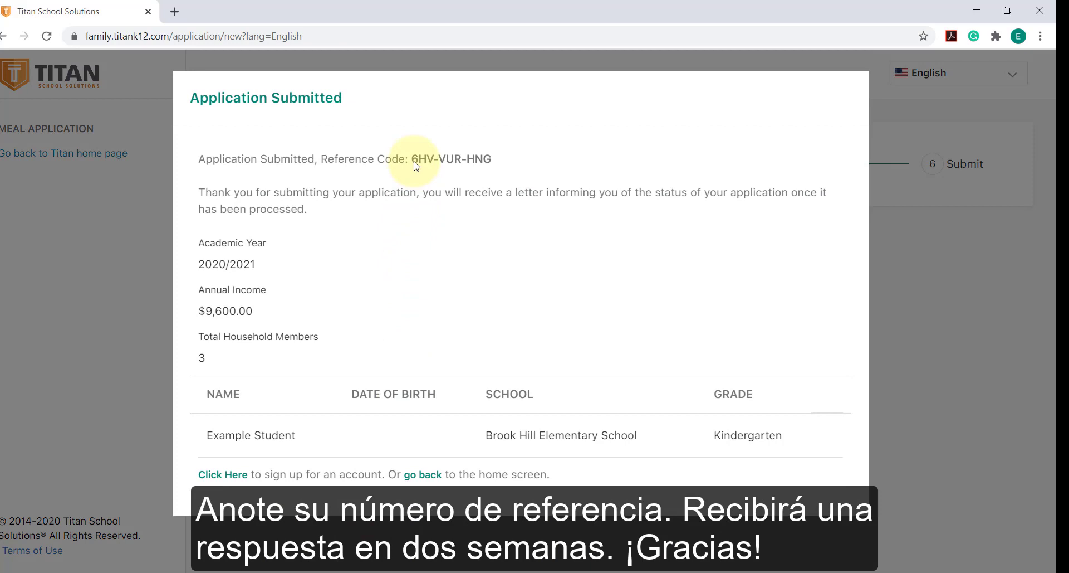
{"action": "left_click_drag", "start_coordinate": [415, 161], "coordinate": [497, 161]}
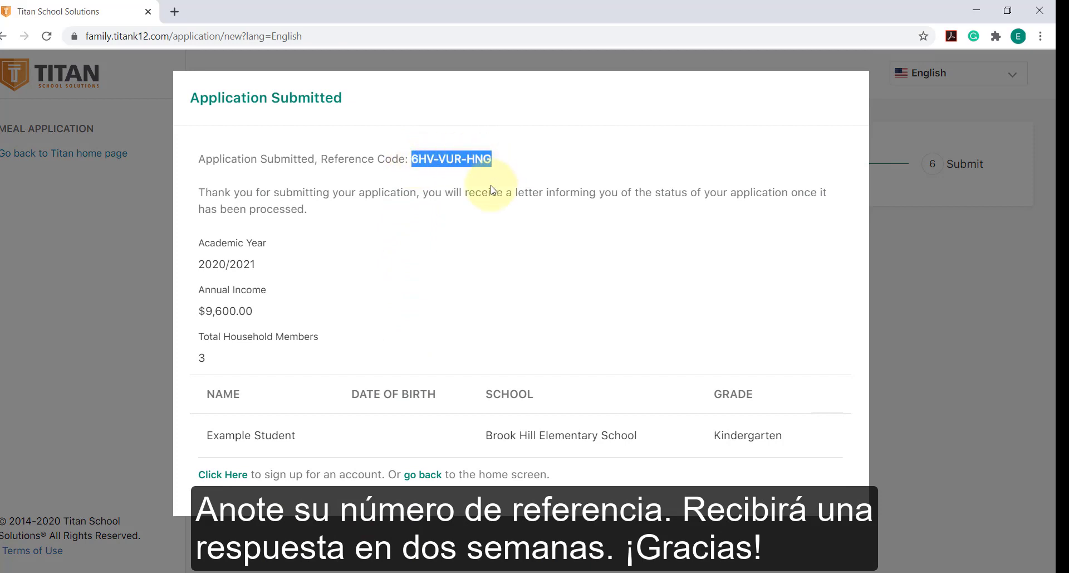